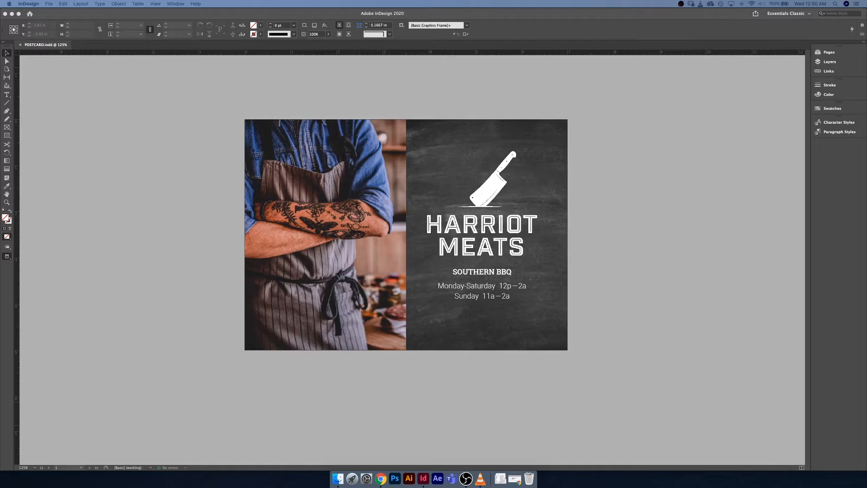
Step: Open POSTCARD.indd from the Z_FINAL folder inside the HARRIOT MEATS POSTCARD folder
{"action": "left_click", "coordinate": [98, 200]}
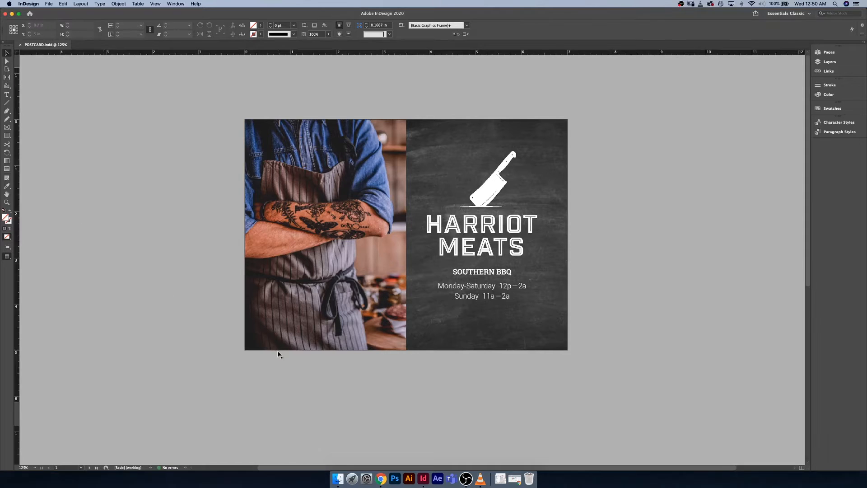
{"action": "left_click", "coordinate": [337, 479]}
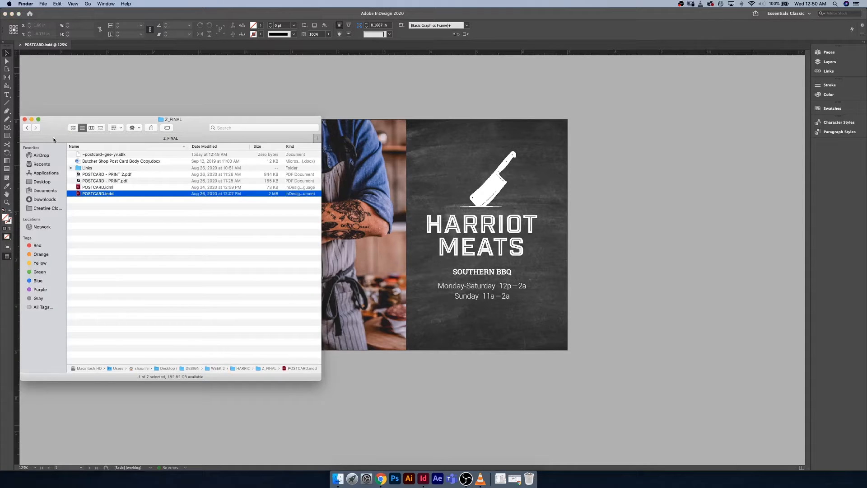
{"action": "left_click", "coordinate": [26, 128]}
{"action": "left_click", "coordinate": [26, 128]}
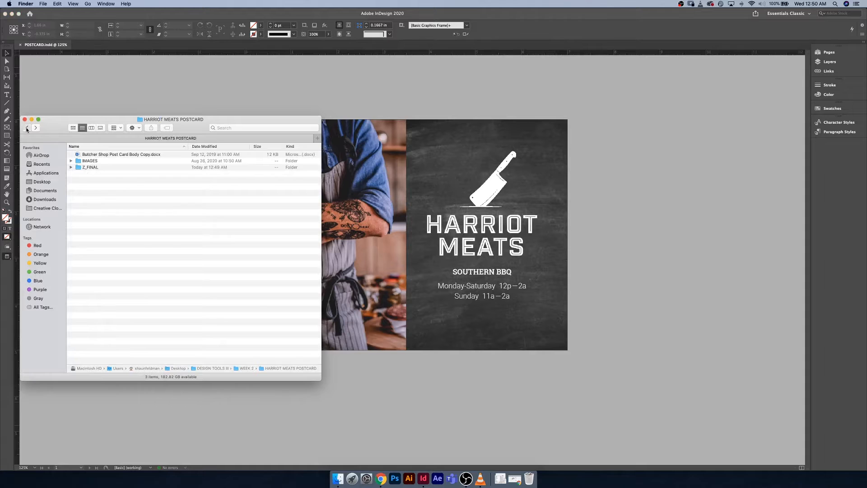
{"action": "left_click", "coordinate": [144, 175]}
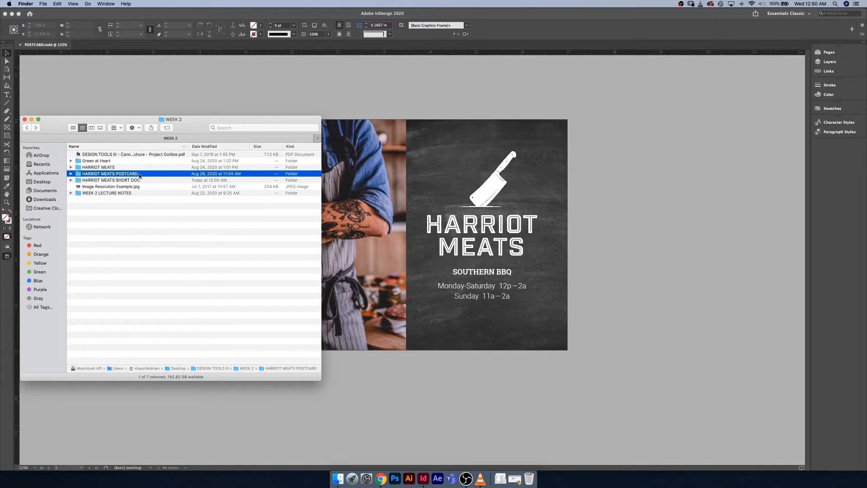
{"action": "double_click", "coordinate": [145, 174]}
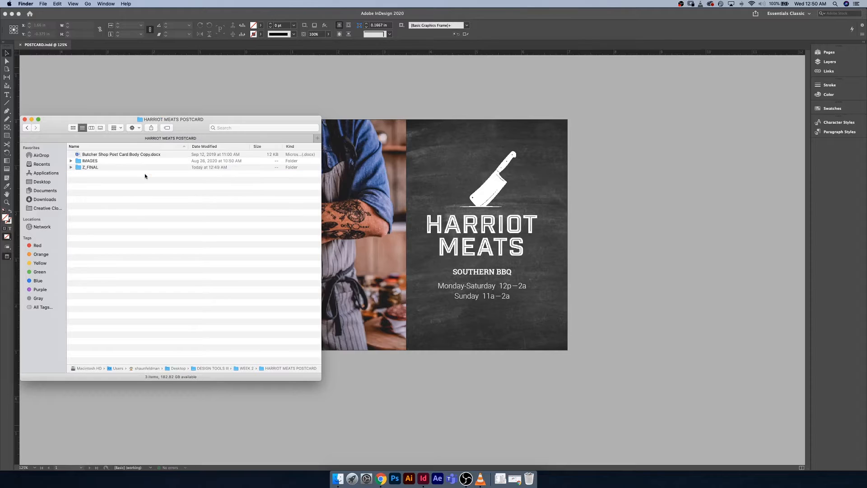
{"action": "left_click", "coordinate": [122, 168]}
{"action": "double_click", "coordinate": [105, 170]}
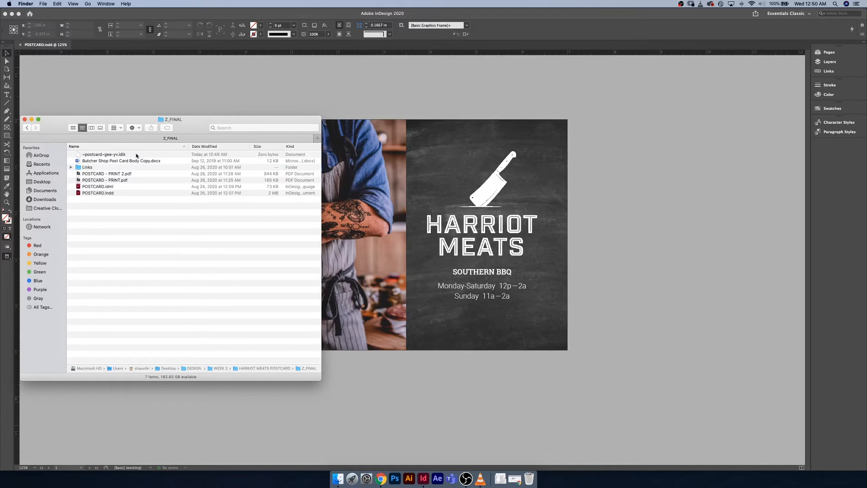
{"action": "left_click", "coordinate": [112, 193]}
{"action": "double_click", "coordinate": [133, 193]}
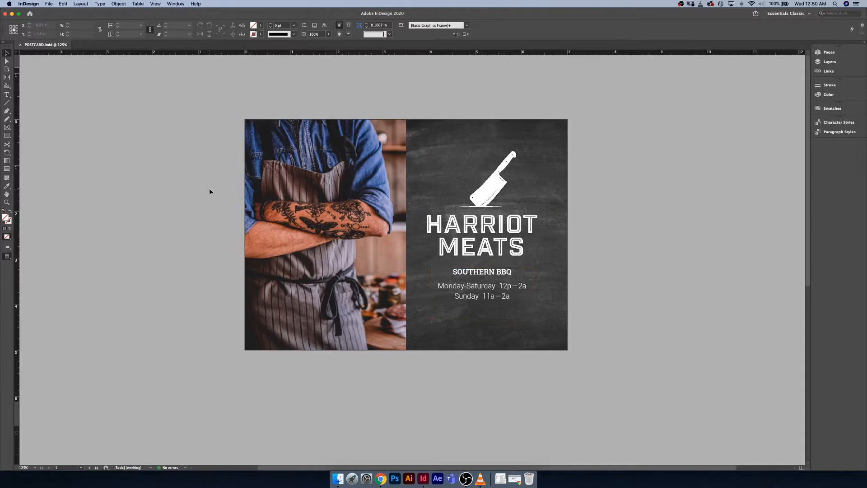
Step: Look over the postcard's front and back pages and switch from preview to the normal view with frames and guides
{"action": "scroll", "coordinate": [217, 192], "scroll_direction": "down", "scroll_amount": 10}
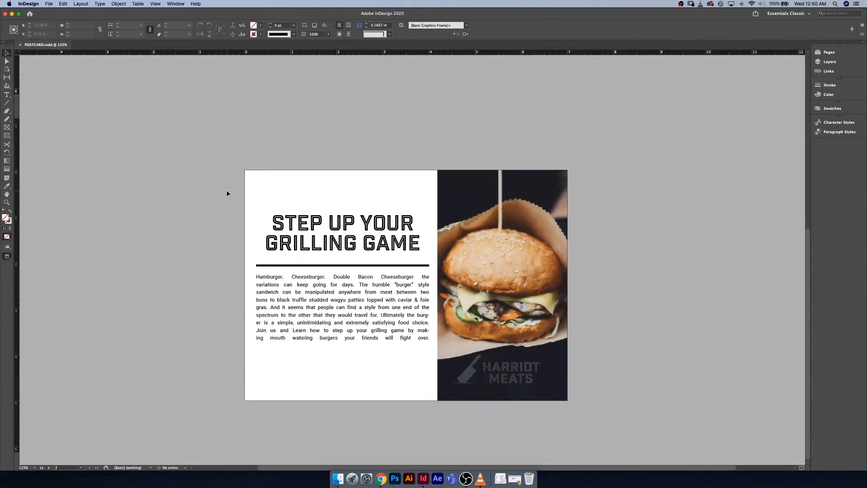
{"action": "scroll", "coordinate": [227, 193], "scroll_direction": "up", "scroll_amount": 10}
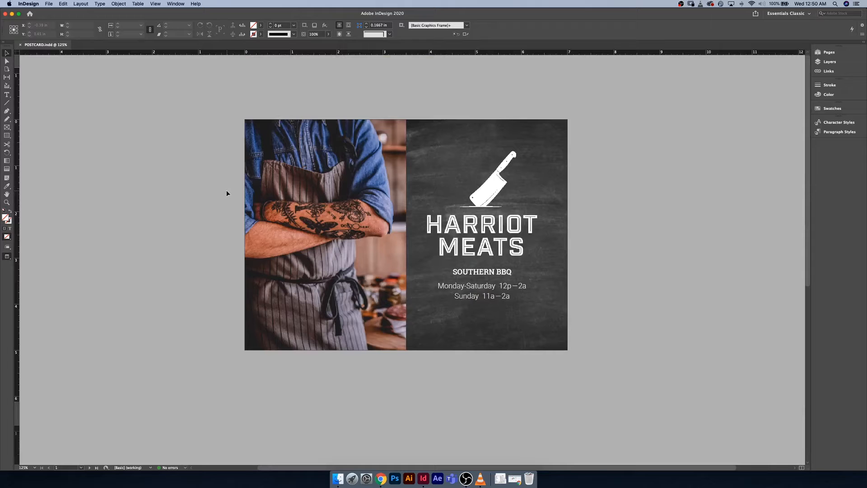
{"action": "scroll", "coordinate": [227, 193], "scroll_direction": "down", "scroll_amount": 10}
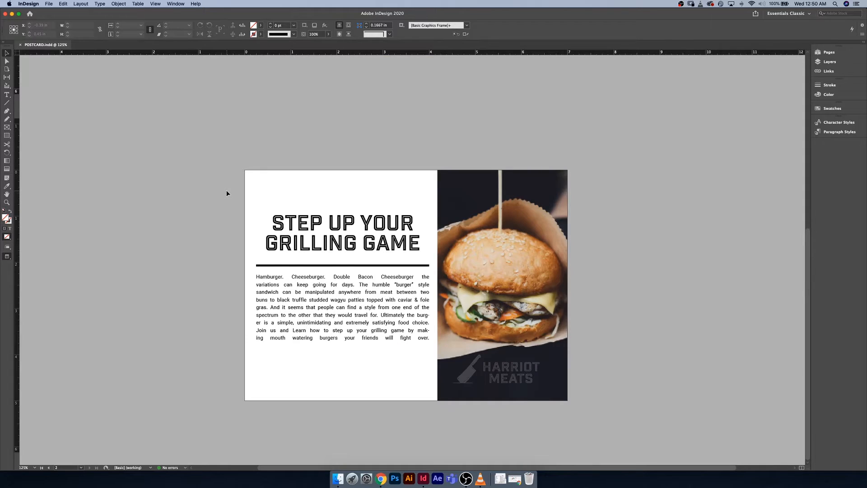
{"action": "scroll", "coordinate": [227, 193], "scroll_direction": "up", "scroll_amount": 10}
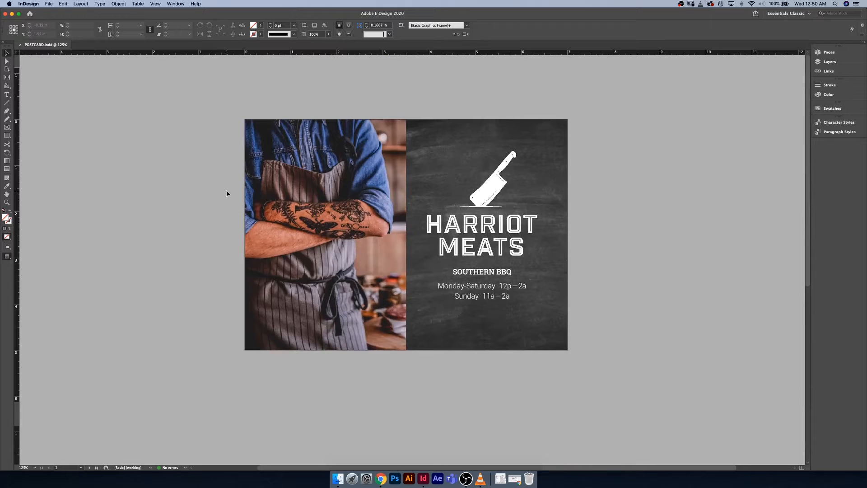
{"action": "key", "text": "w"}
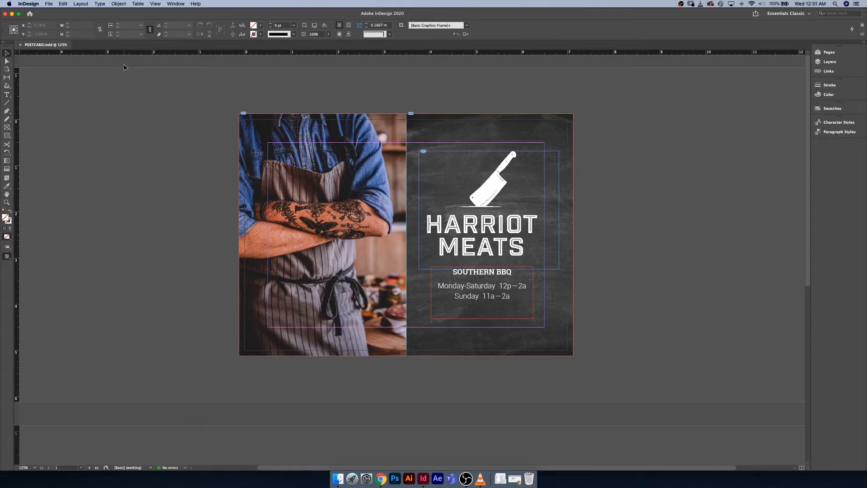
Step: Change the document's page size to 6 in wide by 4 in high
{"action": "left_click", "coordinate": [49, 4]}
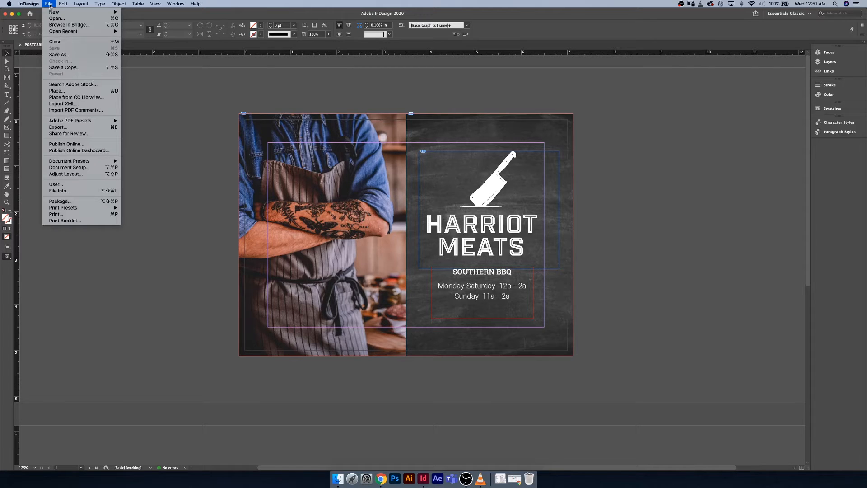
{"action": "left_click", "coordinate": [100, 168]}
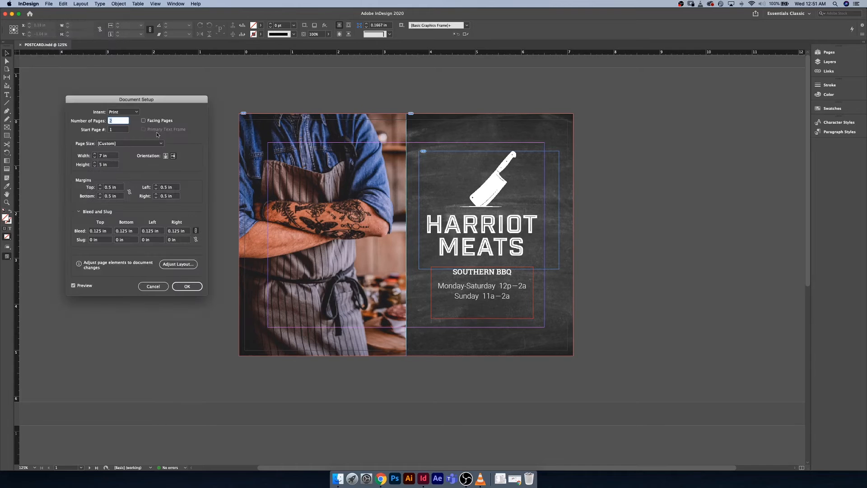
{"action": "left_click", "coordinate": [95, 159]}
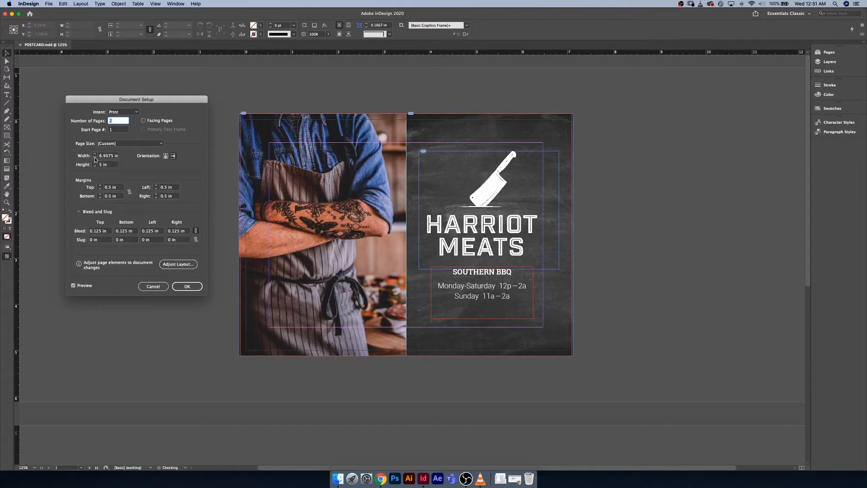
{"action": "left_click", "coordinate": [107, 157]}
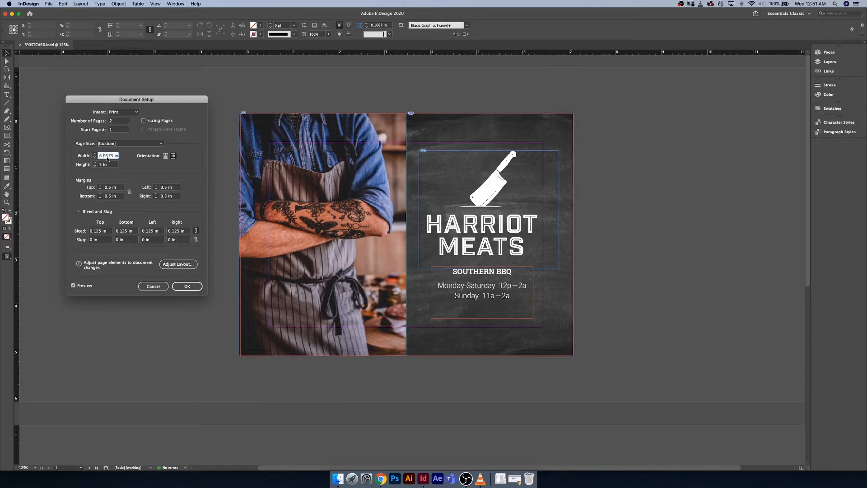
{"action": "triple_click", "coordinate": [107, 157]}
{"action": "type", "text": "6"}
{"action": "triple_click", "coordinate": [112, 165]}
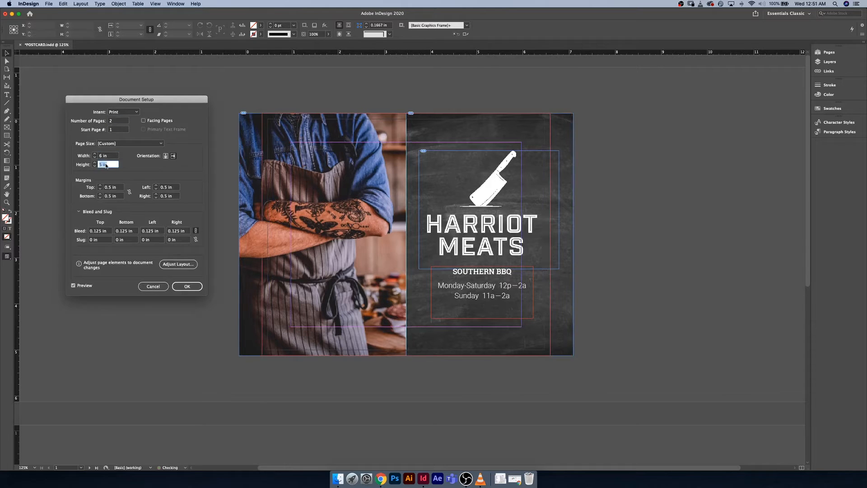
{"action": "type", "text": "4"}
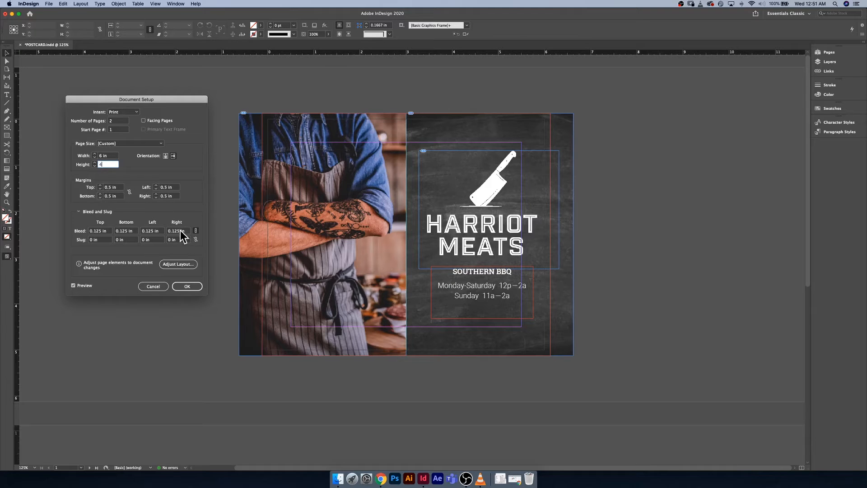
{"action": "left_click", "coordinate": [195, 286]}
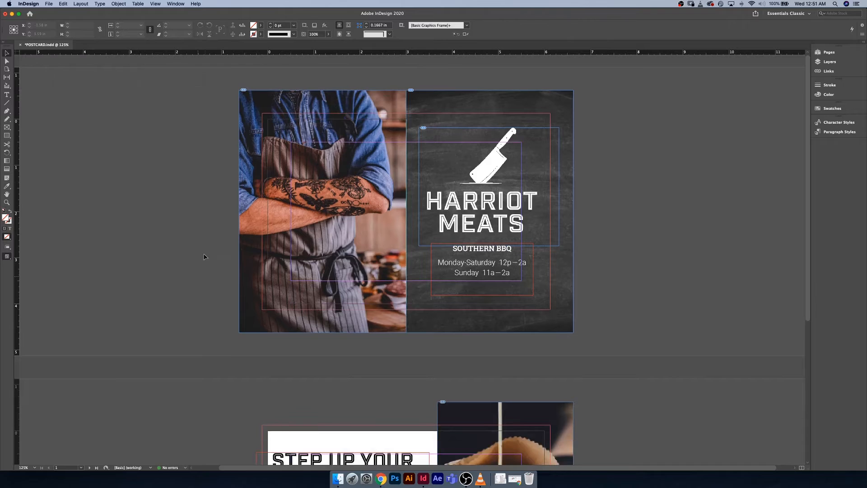
Step: Preview how the postcard front is trimmed, comparing the apron photo frame with the page edges
{"action": "key", "text": "w"}
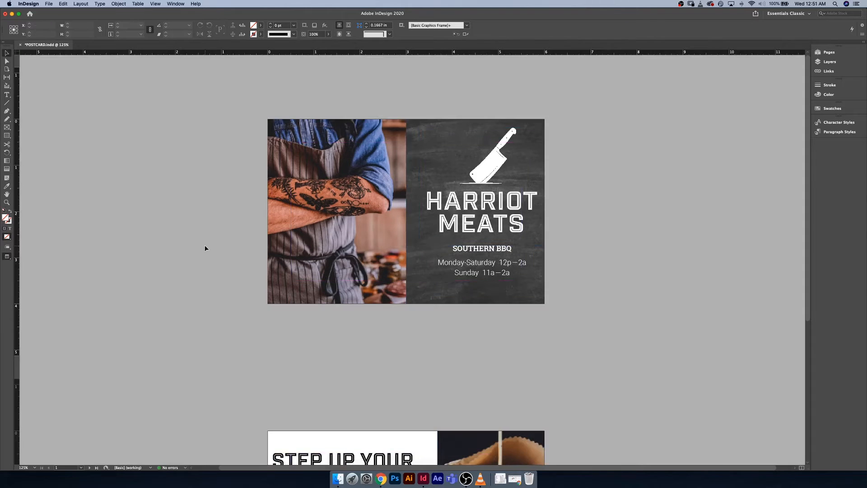
{"action": "key", "text": "w"}
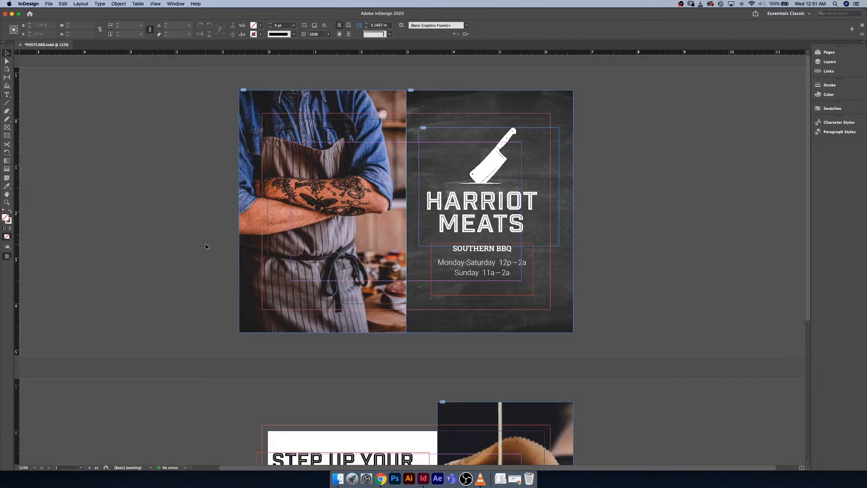
{"action": "left_click", "coordinate": [251, 219]}
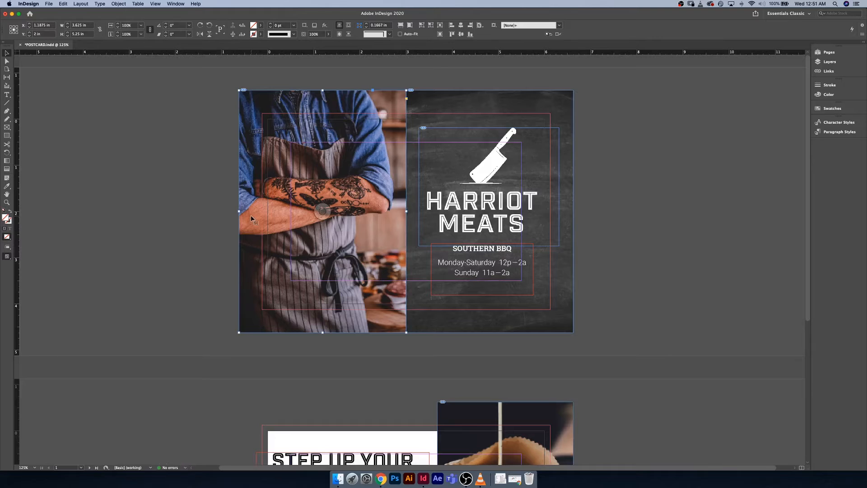
{"action": "key", "text": "w"}
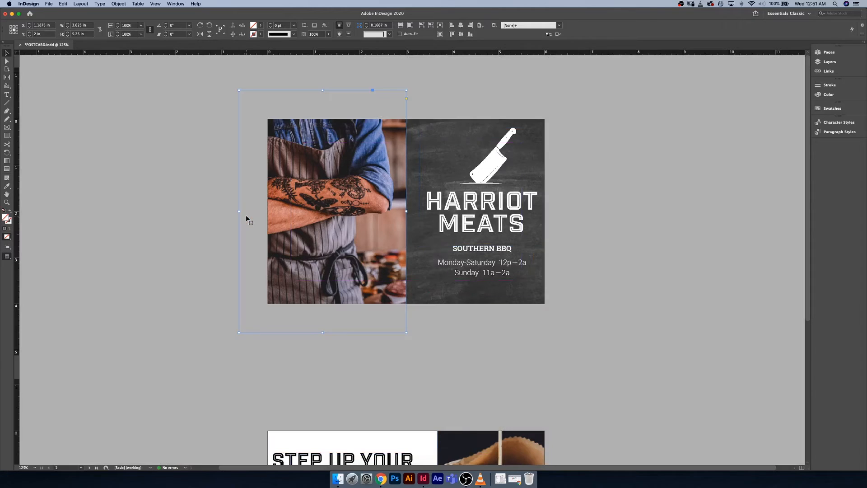
{"action": "key", "text": "w"}
Step: Scale the apron photo and chalkboard background together about their shared centre to about 6.38 × 4.62 in, covering the bleed
{"action": "left_click", "coordinate": [527, 105], "text": "shift"}
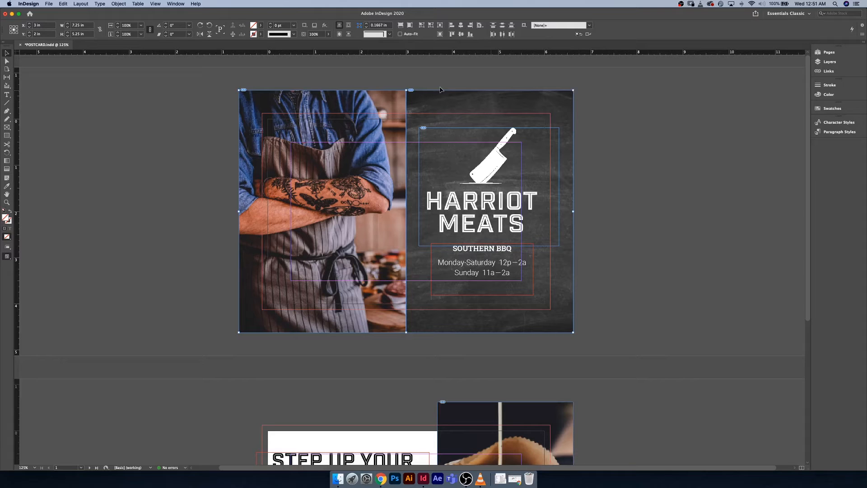
{"action": "left_click", "coordinate": [350, 95]}
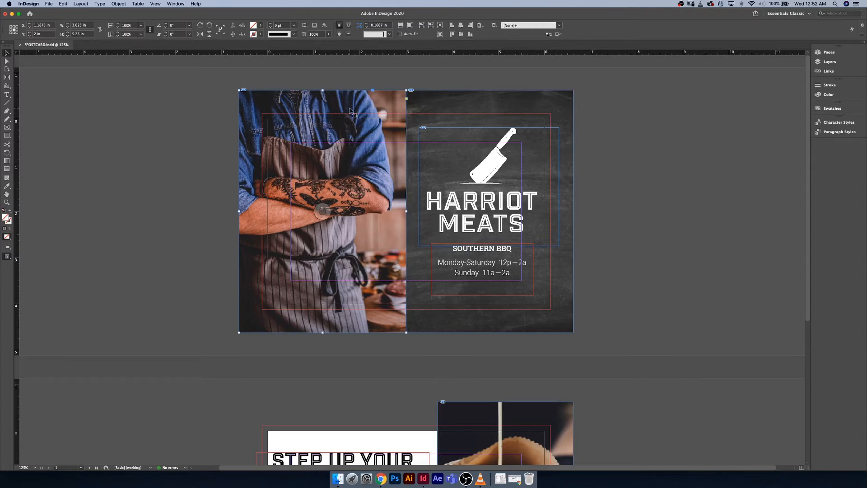
{"action": "left_click", "coordinate": [479, 108], "text": "shift"}
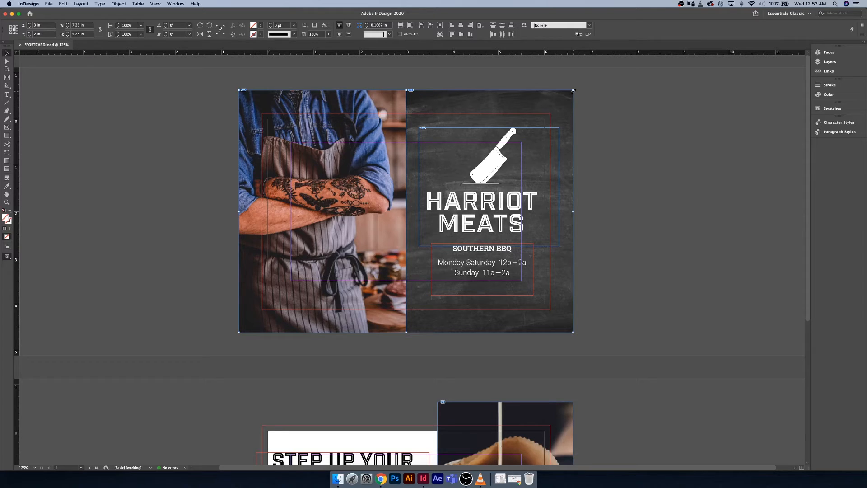
{"action": "left_click_drag", "start_coordinate": [574, 90], "coordinate": [553, 111]}
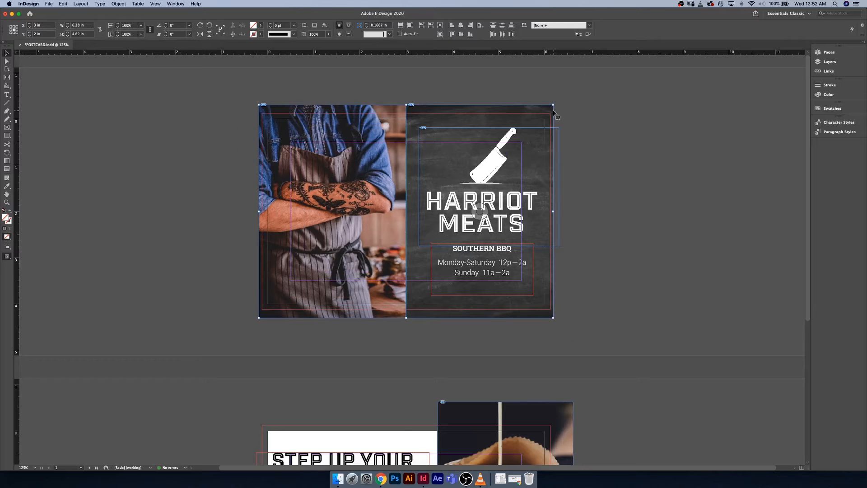
{"action": "left_click", "coordinate": [575, 133]}
Step: Scale the Harriot Meats logo on the front page proportionally about its centre to about 2.63 × 2.21 in
{"action": "left_click", "coordinate": [495, 156]}
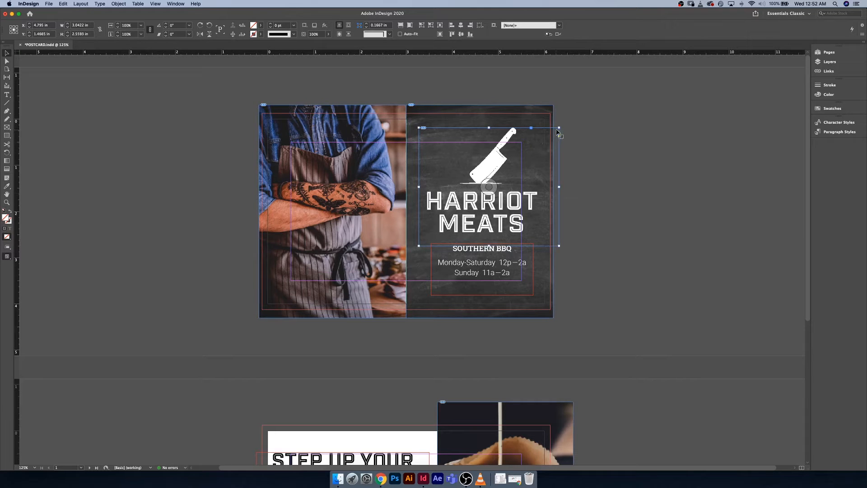
{"action": "left_click_drag", "start_coordinate": [559, 128], "coordinate": [549, 136]}
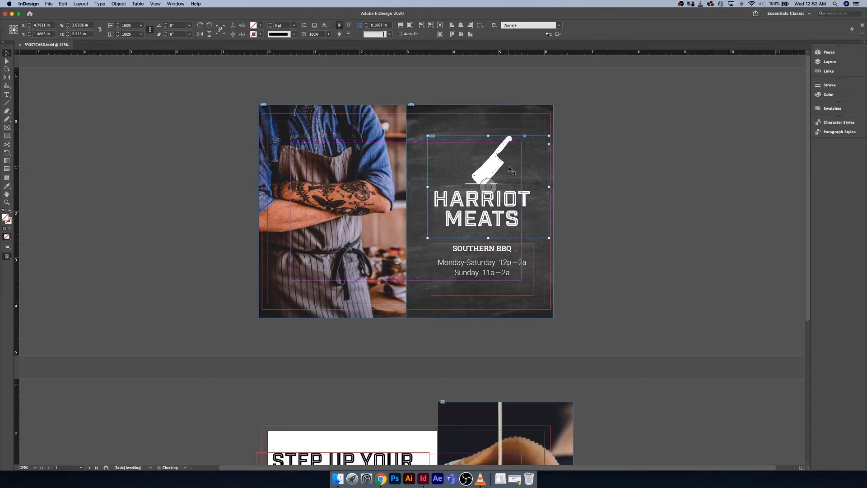
{"action": "left_click", "coordinate": [562, 176]}
Step: Scale the burger photo on page 2 proportionally about its centre to about 2.55 × 4.54 in
{"action": "scroll", "coordinate": [562, 176], "scroll_direction": "down", "scroll_amount": 5}
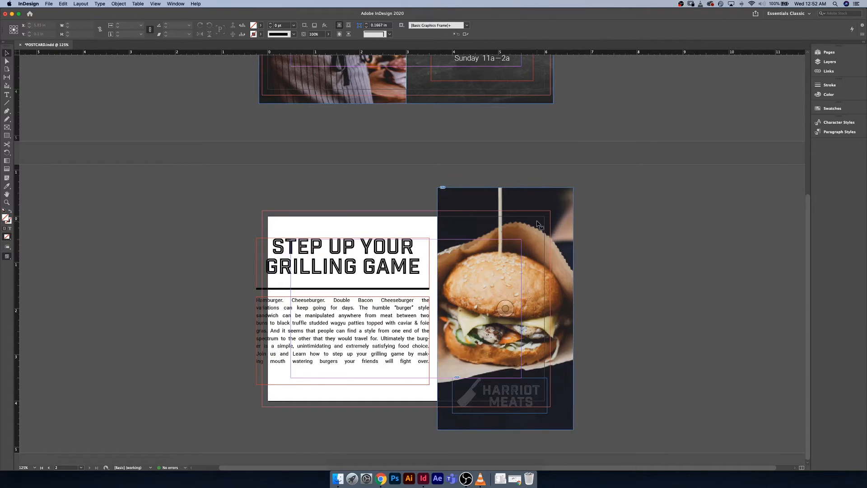
{"action": "left_click", "coordinate": [540, 227]}
{"action": "left_click_drag", "start_coordinate": [562, 198], "coordinate": [564, 211]}
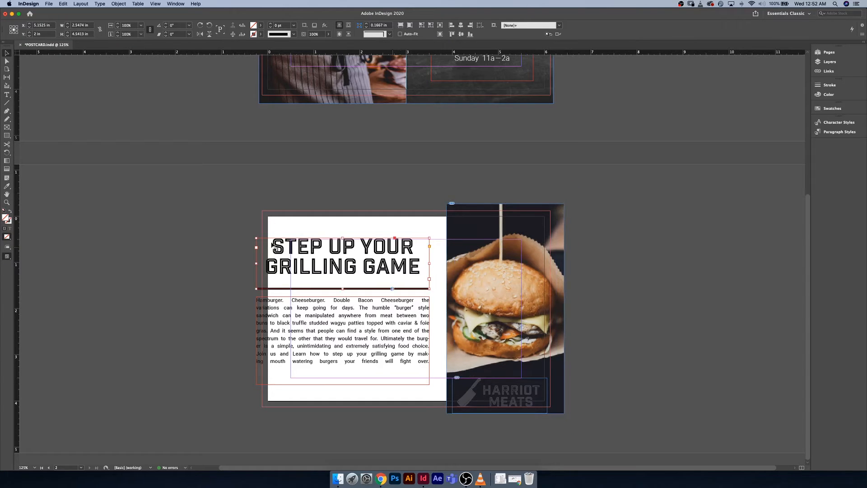
{"action": "left_click", "coordinate": [265, 243]}
{"action": "left_click_drag", "start_coordinate": [256, 238], "coordinate": [272, 245]}
{"action": "key", "text": "super+z"}
Step: Scale the page 2 headline, rule and body text together proportionally to about 3.09 × 2.62 in
{"action": "left_click", "coordinate": [245, 234]}
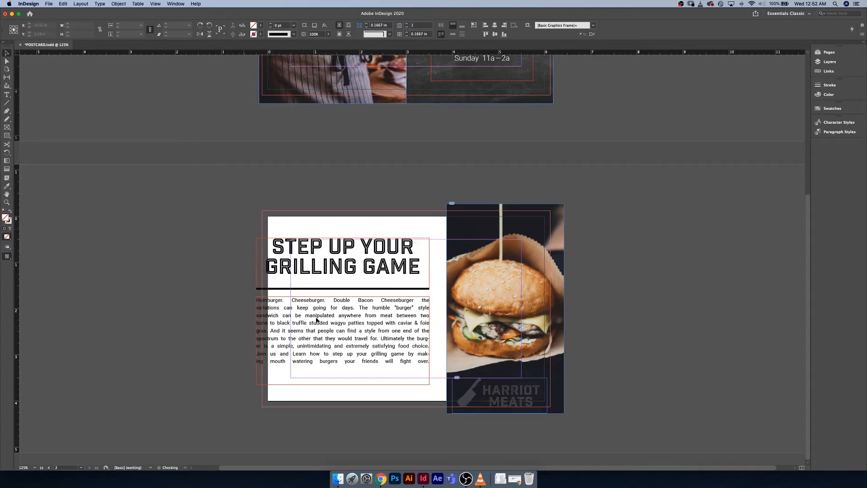
{"action": "left_click", "coordinate": [261, 311]}
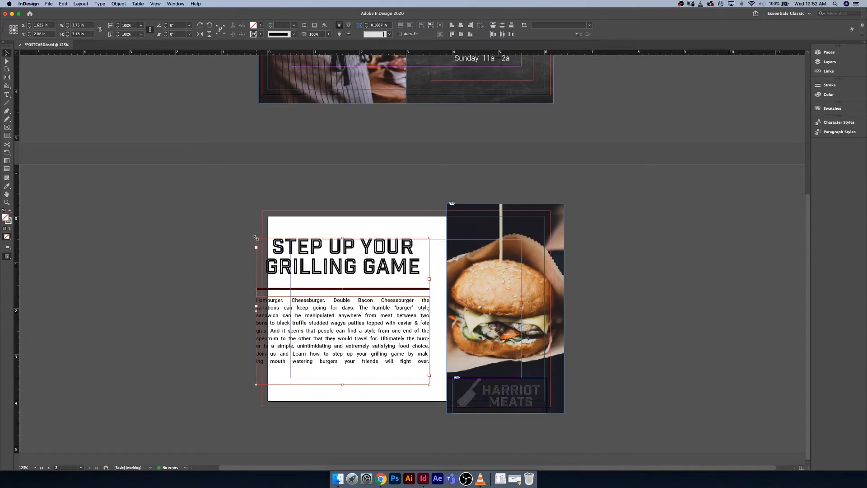
{"action": "left_click_drag", "start_coordinate": [256, 238], "coordinate": [279, 252]}
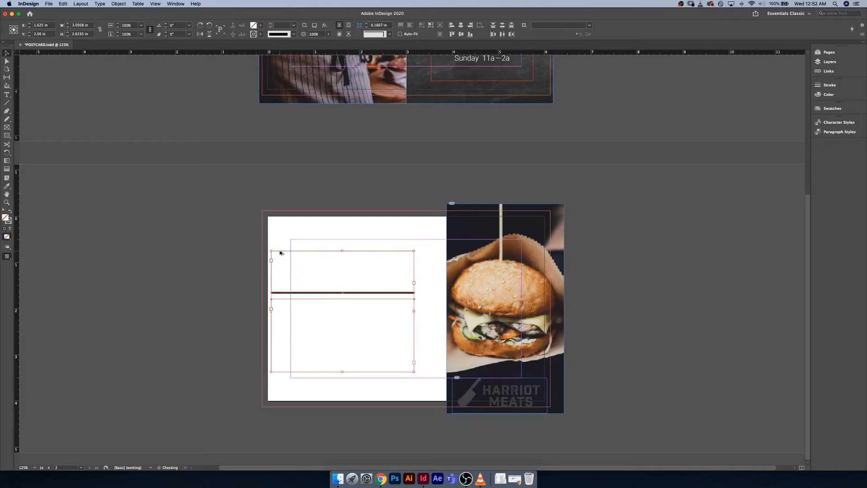
Step: Nudge the headline, rule and body text right until their left edge meets the page's left margin guide
{"action": "key", "text": "shift+Right"}
{"action": "key", "text": "shift+Right"}
{"action": "key", "text": "shift+Right"}
{"action": "key", "text": "shift+Right"}
{"action": "key", "text": "shift+Right"}
{"action": "key", "text": "shift+Left"}
{"action": "key", "text": "shift+Left"}
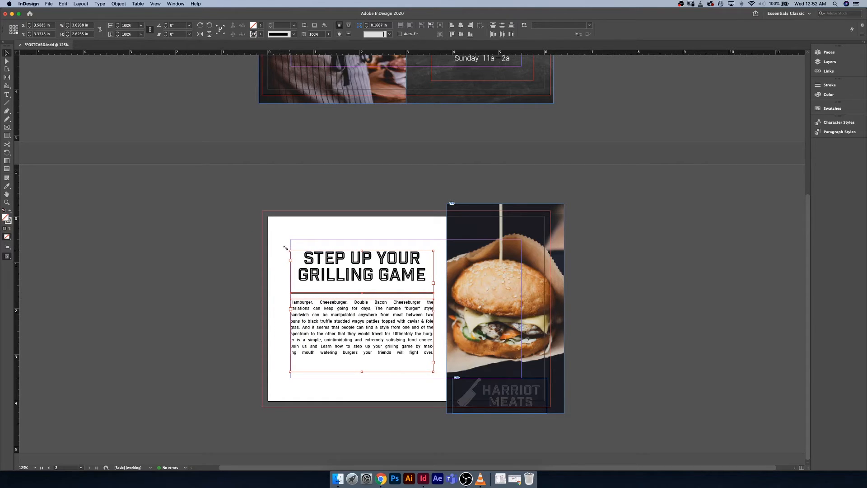
Step: Scale the page 2 headline, rule and body text proportionally about their centre to about 3.45 × 2.93 in and nudge them left
{"action": "left_click_drag", "start_coordinate": [289, 249], "coordinate": [282, 244]}
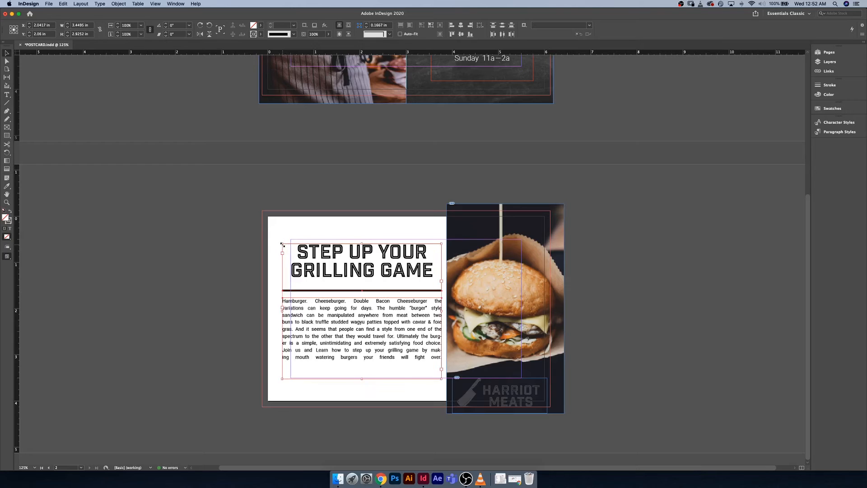
{"action": "key", "text": "shift+Left"}
{"action": "left_click", "coordinate": [256, 251]}
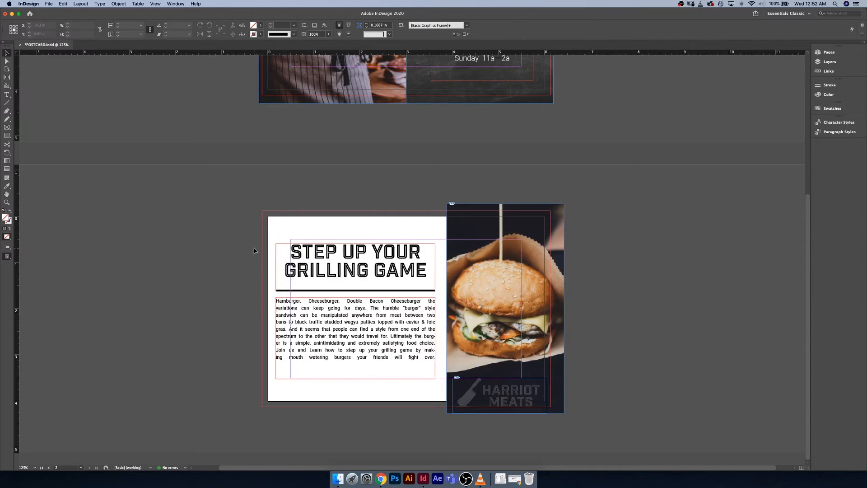
Step: Scale the page 2 Harriot Meats logo proportionally about its centre to about 1.65 × 0.61 in and nudge it up
{"action": "left_click", "coordinate": [525, 405]}
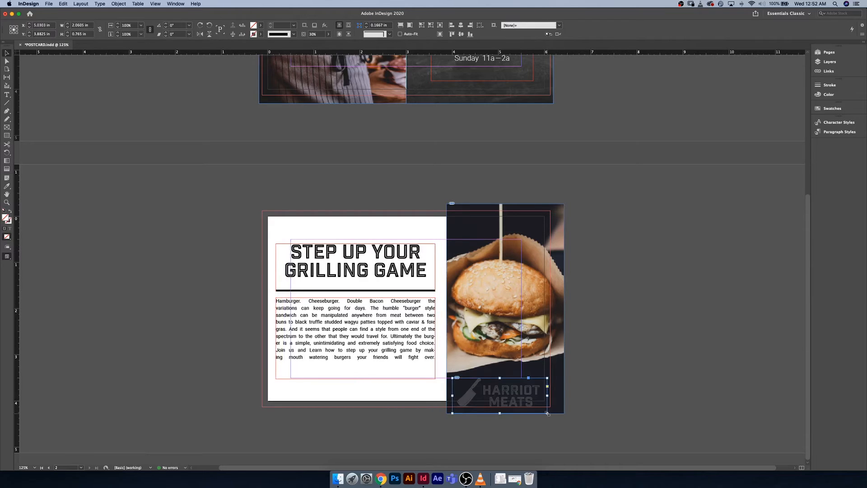
{"action": "left_click_drag", "start_coordinate": [546, 414], "coordinate": [538, 408]}
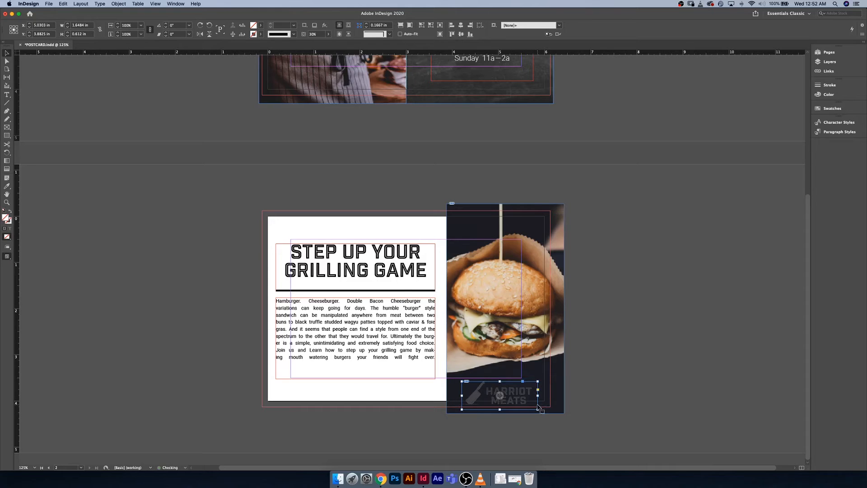
{"action": "key", "text": "shift+Up"}
{"action": "key", "text": "shift+Up"}
{"action": "key", "text": "Down"}
{"action": "key", "text": "Down"}
{"action": "key", "text": "Down"}
{"action": "key", "text": "Down"}
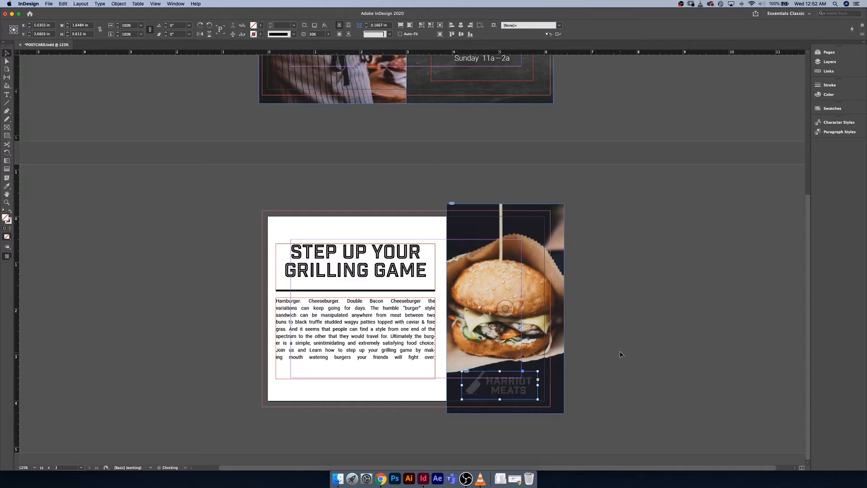
Step: Preview both postcard pages without guides and frame edges
{"action": "left_click", "coordinate": [617, 352]}
{"action": "key", "text": "w"}
{"action": "scroll", "coordinate": [612, 350], "scroll_direction": "up", "scroll_amount": 1}
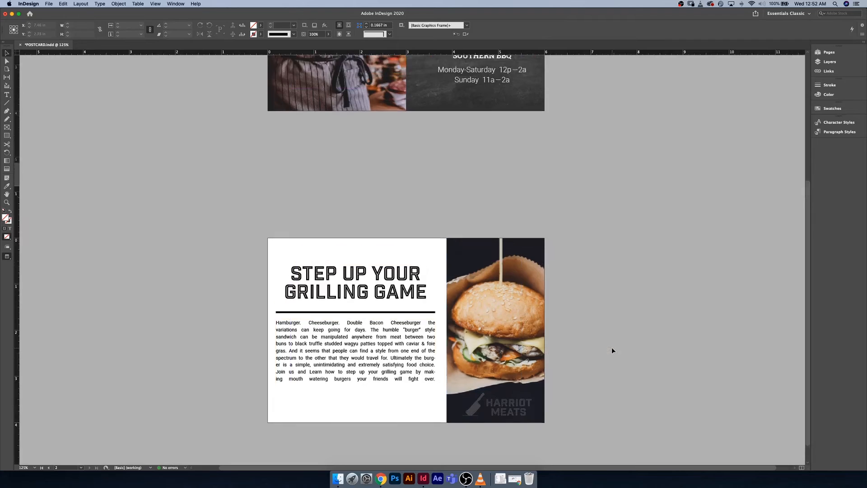
{"action": "scroll", "coordinate": [612, 351], "scroll_direction": "up", "scroll_amount": 5}
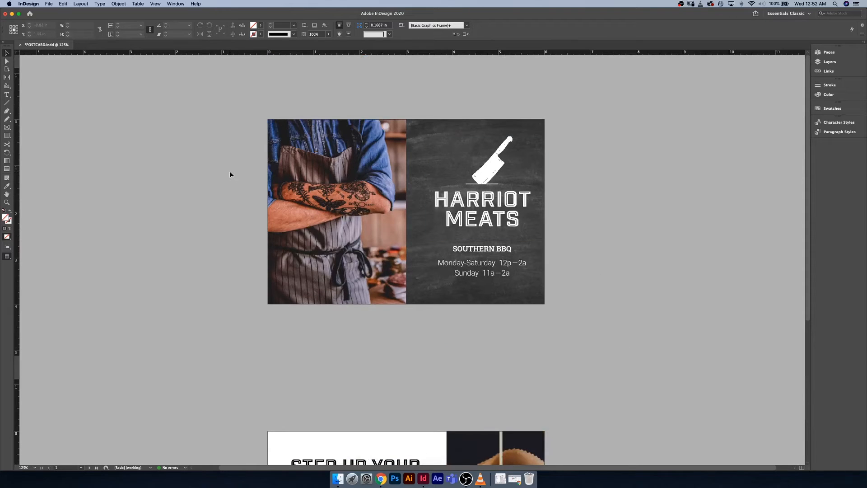
Step: Close the postcard without saving the manual edits and reopen the original POSTCARD.indd
{"action": "key", "text": "super+w"}
{"action": "left_click", "coordinate": [436, 249]}
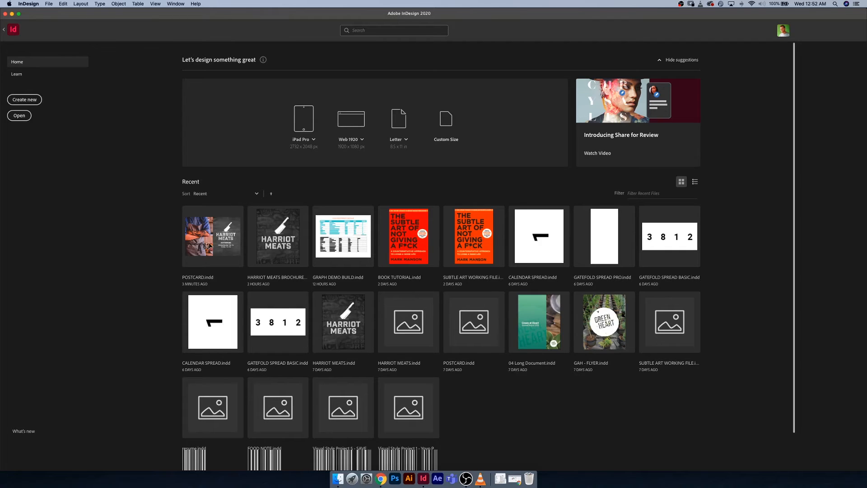
{"action": "left_click", "coordinate": [235, 242]}
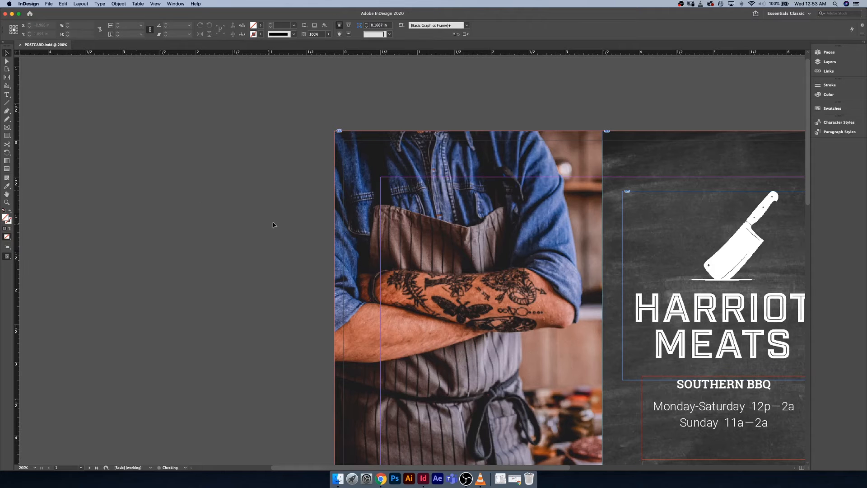
Step: Adjust the document layout to a page size of 6 × 4 in, with font size and locked content adjusting too
{"action": "scroll", "coordinate": [273, 224], "scroll_direction": "down", "scroll_amount": 2}
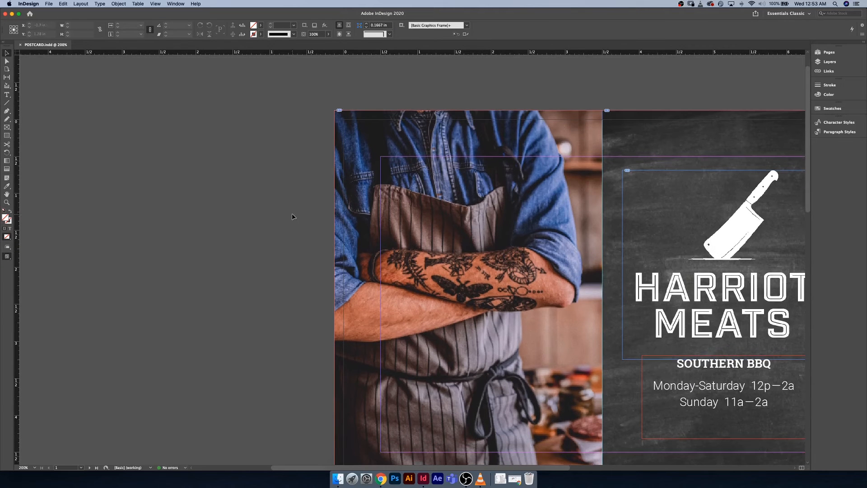
{"action": "key", "text": "super+minus"}
{"action": "key", "text": "super+minus"}
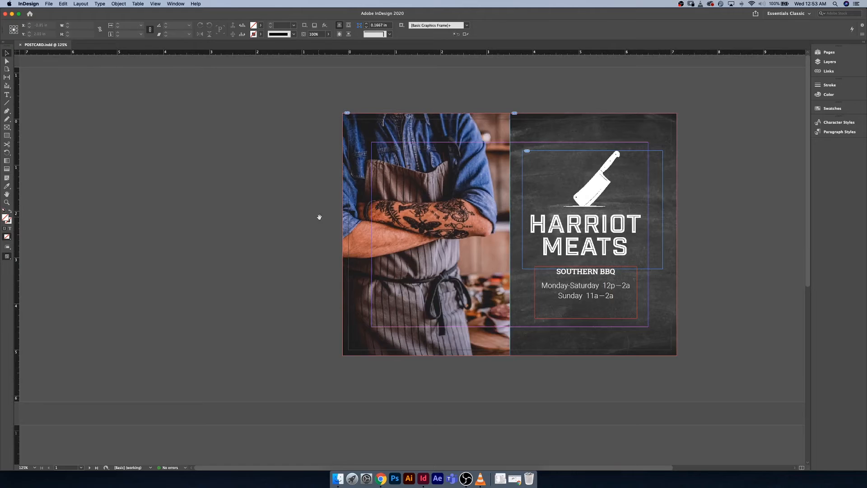
{"action": "left_click_drag", "start_coordinate": [319, 217], "coordinate": [235, 205]}
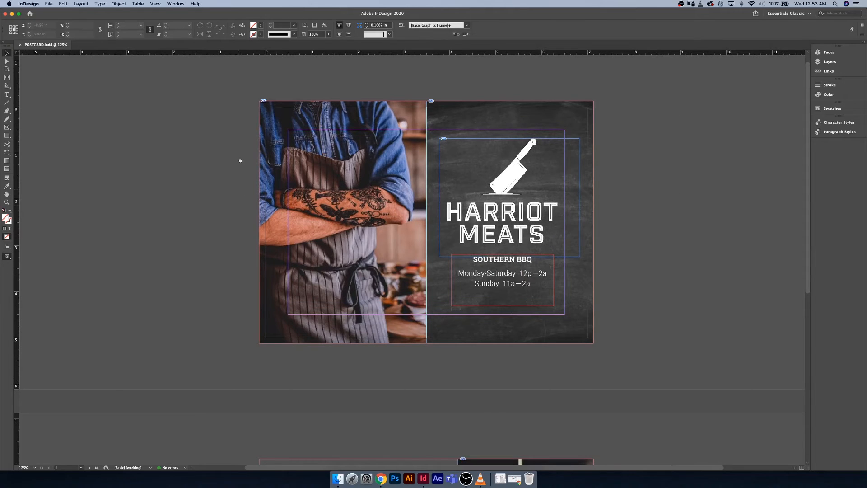
{"action": "scroll", "coordinate": [240, 161], "scroll_direction": "down", "scroll_amount": 4}
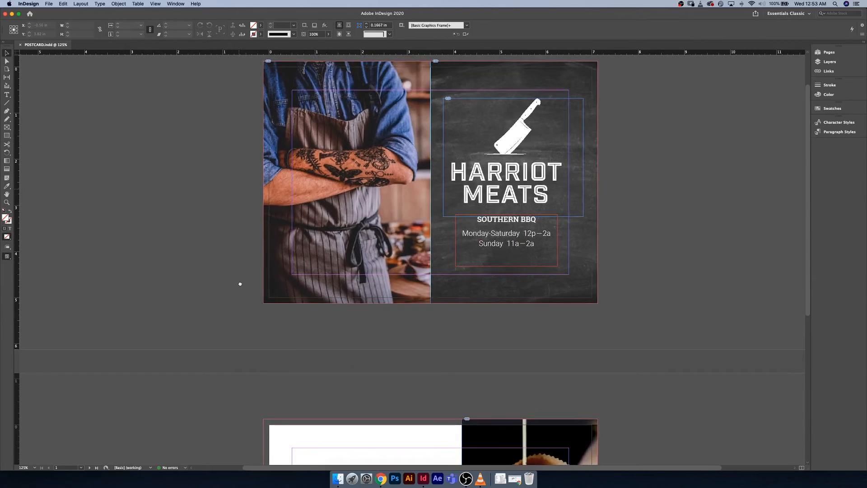
{"action": "scroll", "coordinate": [240, 283], "scroll_direction": "up", "scroll_amount": 4}
{"action": "left_click", "coordinate": [51, 4]}
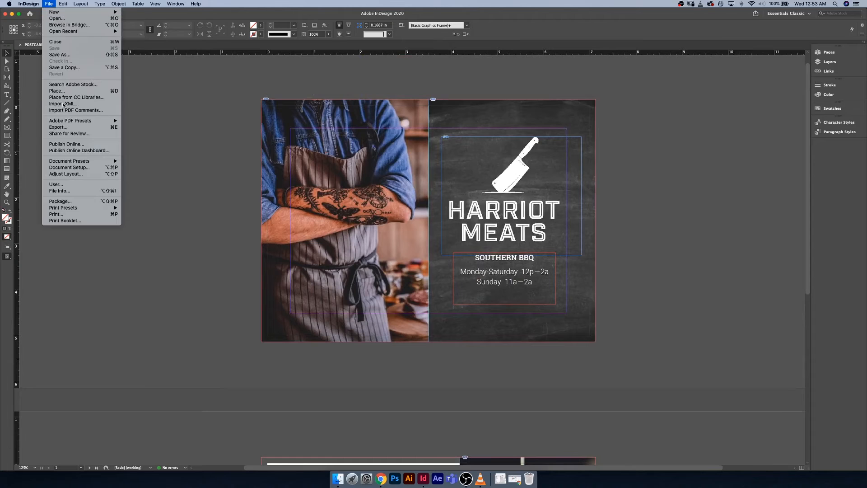
{"action": "left_click", "coordinate": [72, 174]}
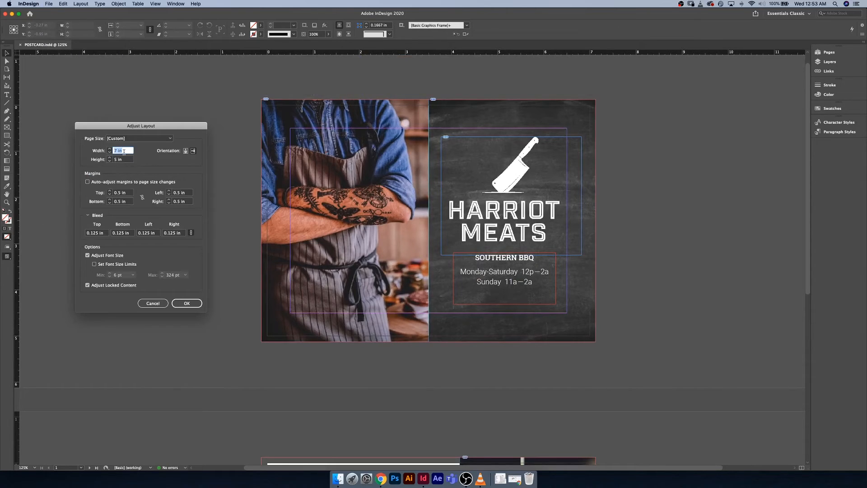
{"action": "type", "text": "6"}
{"action": "key", "text": "Tab"}
{"action": "type", "text": "4"}
{"action": "left_click", "coordinate": [187, 304]}
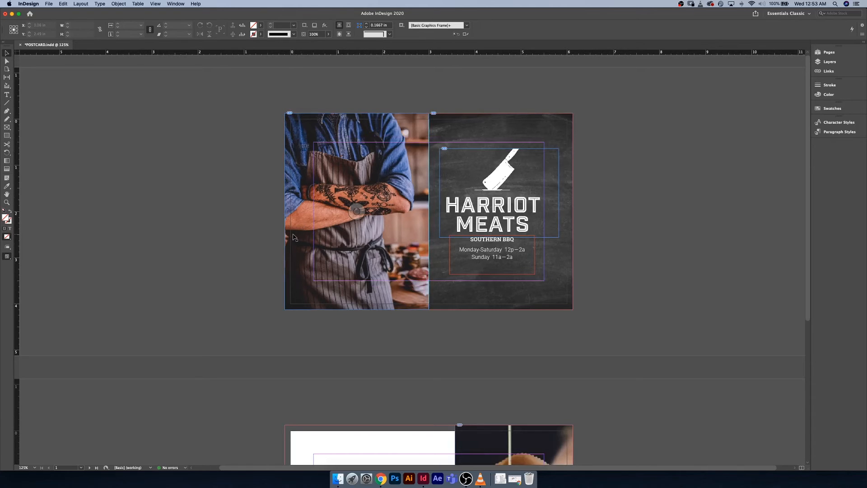
Step: Try widening the page 2 body text frame leftward to about 3.24 in, and undo the change
{"action": "scroll", "coordinate": [289, 235], "scroll_direction": "down", "scroll_amount": 5}
{"action": "scroll", "coordinate": [276, 236], "scroll_direction": "down", "scroll_amount": 2}
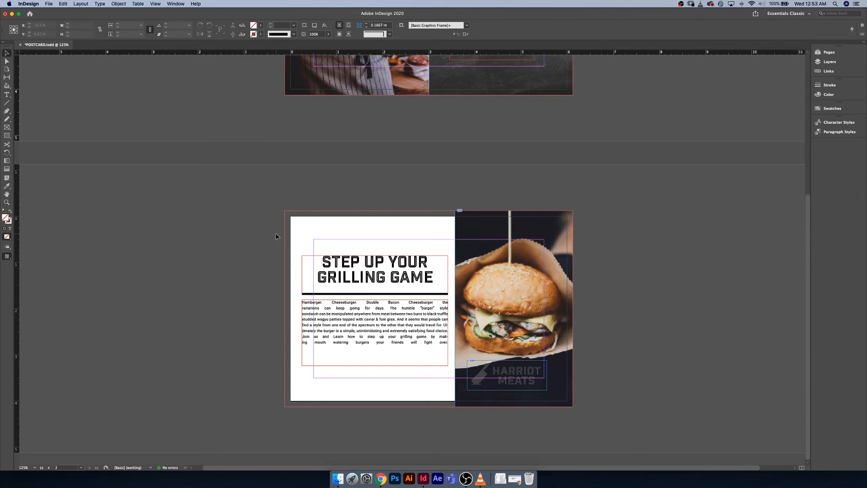
{"action": "scroll", "coordinate": [276, 235], "scroll_direction": "up", "scroll_amount": 7}
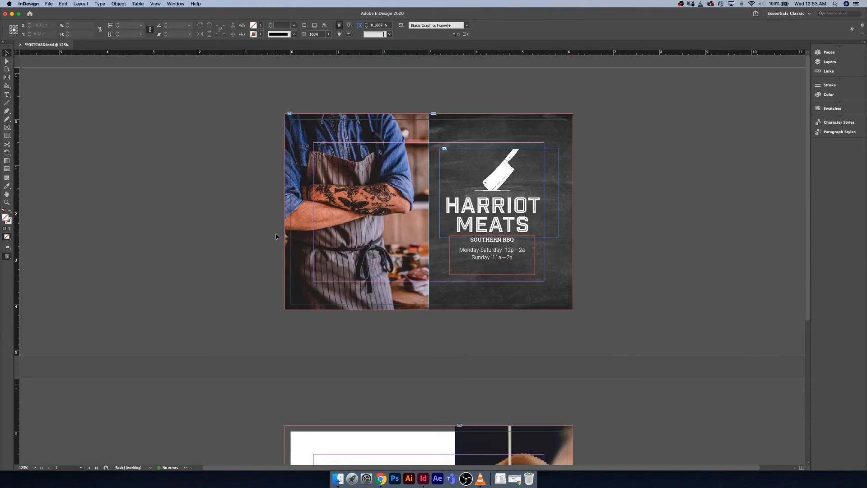
{"action": "scroll", "coordinate": [276, 236], "scroll_direction": "down", "scroll_amount": 5}
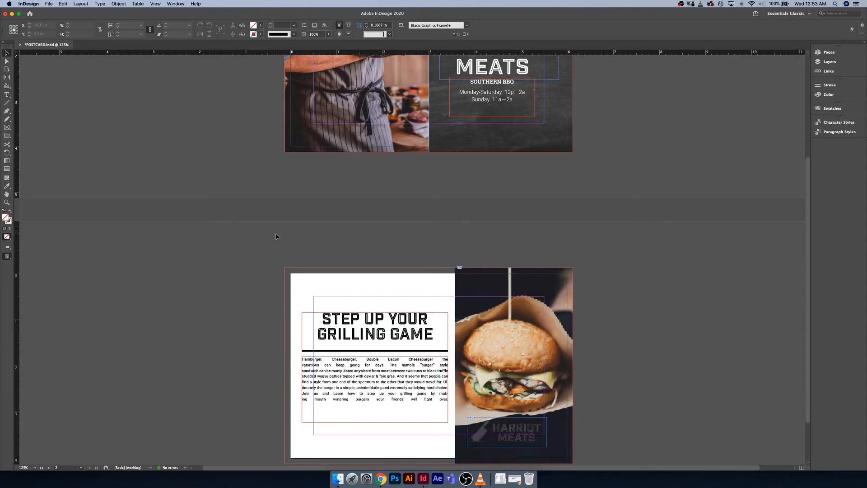
{"action": "left_click", "coordinate": [360, 379]}
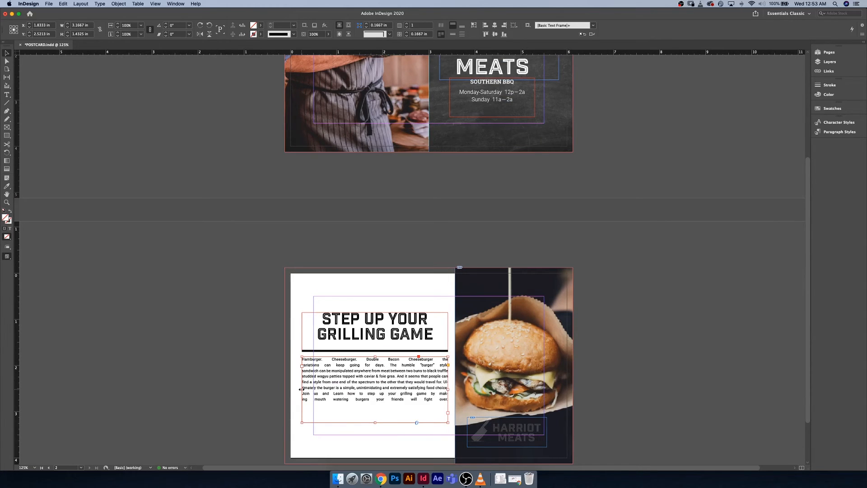
{"action": "left_click_drag", "start_coordinate": [301, 389], "coordinate": [298, 389]}
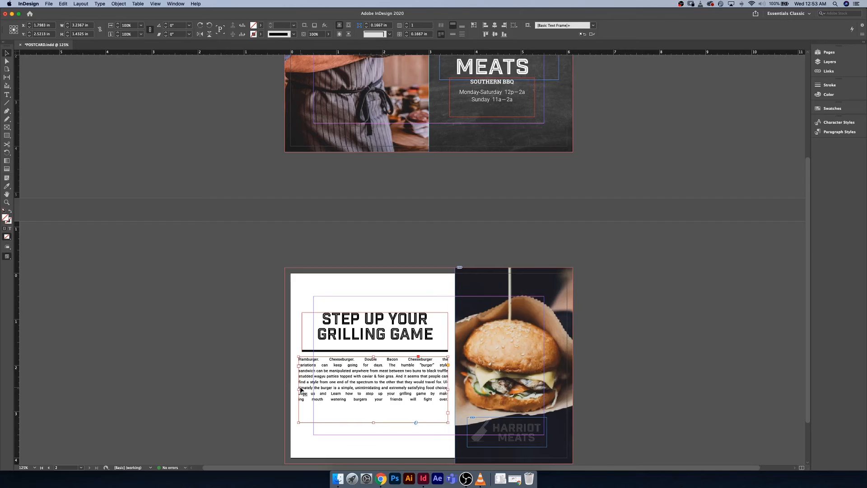
{"action": "key", "text": "super+z"}
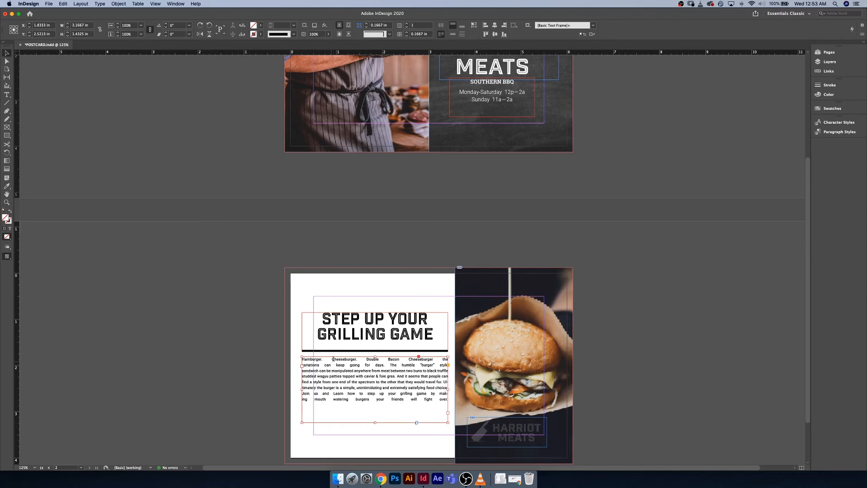
Step: Set the tracking of all the page 2 body text to 140 and deselect it
{"action": "double_click", "coordinate": [302, 359]}
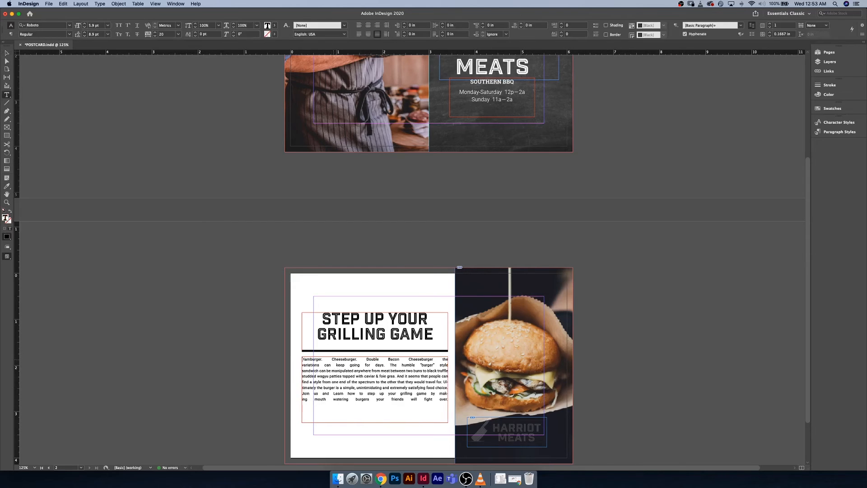
{"action": "left_click_drag", "start_coordinate": [302, 359], "coordinate": [450, 402]}
{"action": "key", "text": "alt+Right"}
{"action": "key", "text": "alt+Right"}
{"action": "key", "text": "alt+Right"}
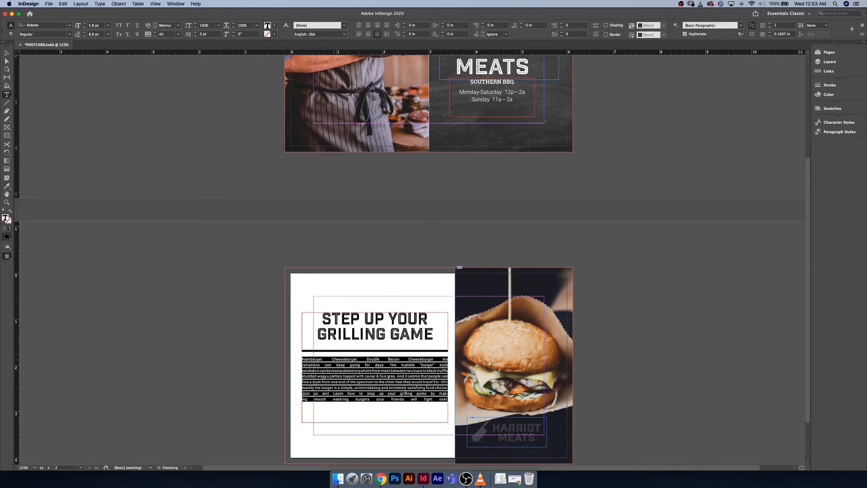
{"action": "key", "text": "alt+Right"}
{"action": "key", "text": "alt+Right"}
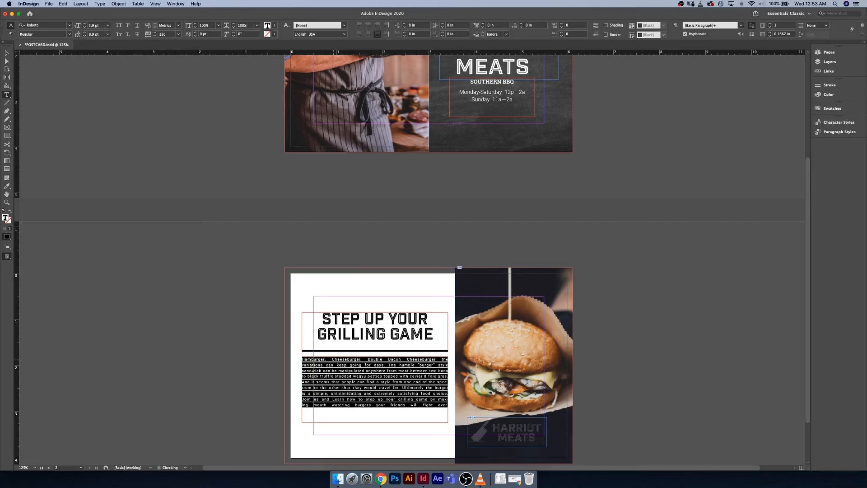
{"action": "key", "text": "alt+Right"}
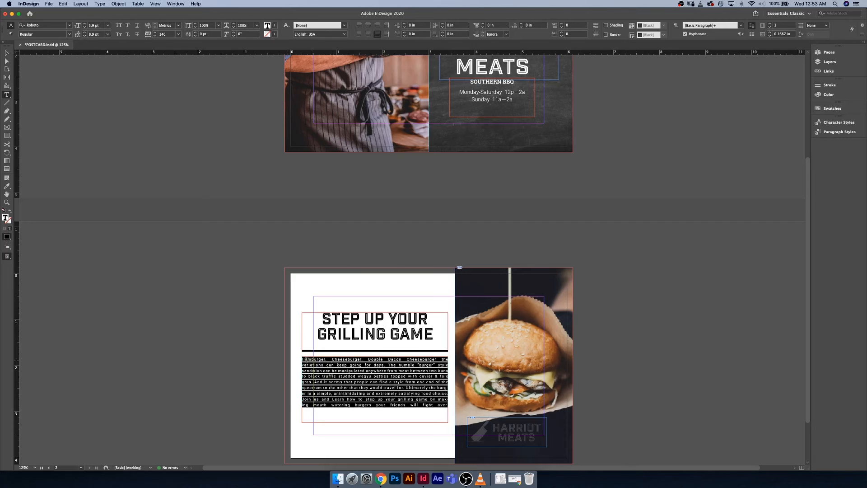
{"action": "left_click", "coordinate": [341, 373]}
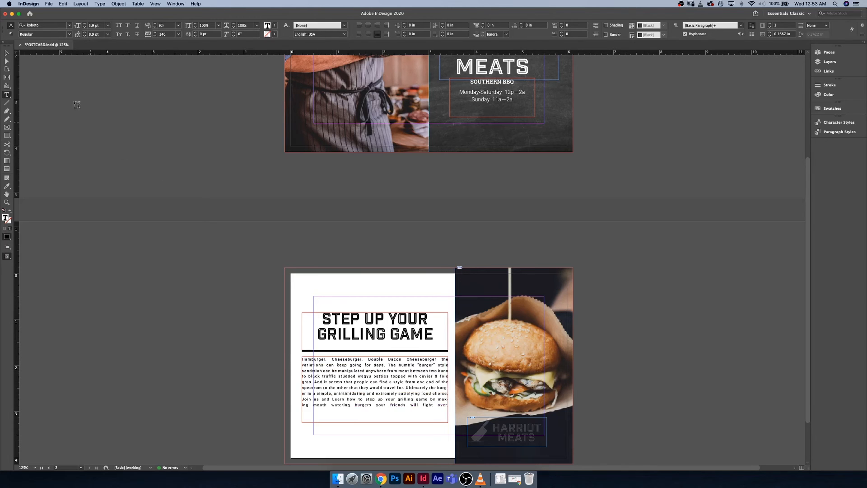
{"action": "left_click", "coordinate": [7, 53]}
{"action": "left_click", "coordinate": [243, 157]}
Step: Try adjusting the layout to portrait orientation through Document Setup, and undo the change
{"action": "scroll", "coordinate": [243, 156], "scroll_direction": "up", "scroll_amount": 5}
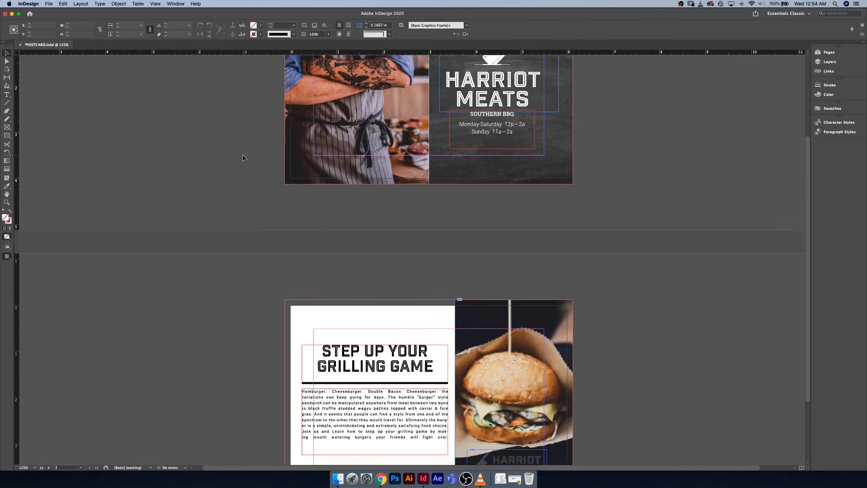
{"action": "left_click", "coordinate": [49, 4]}
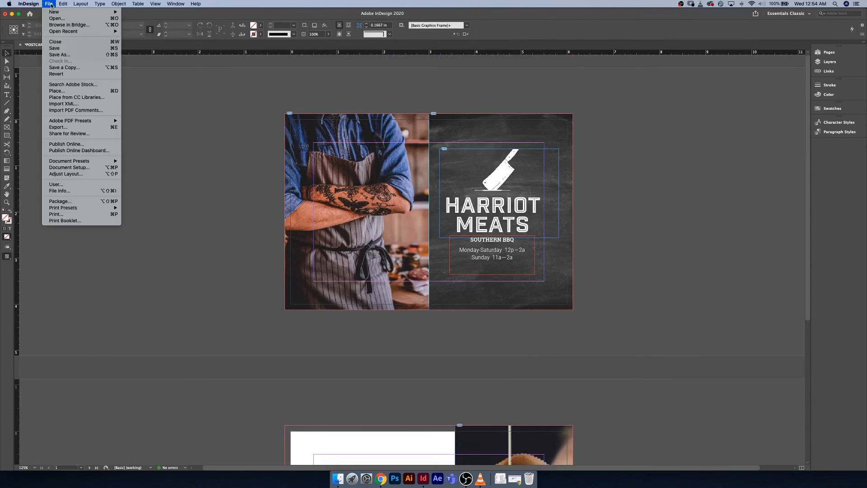
{"action": "left_click", "coordinate": [92, 169]}
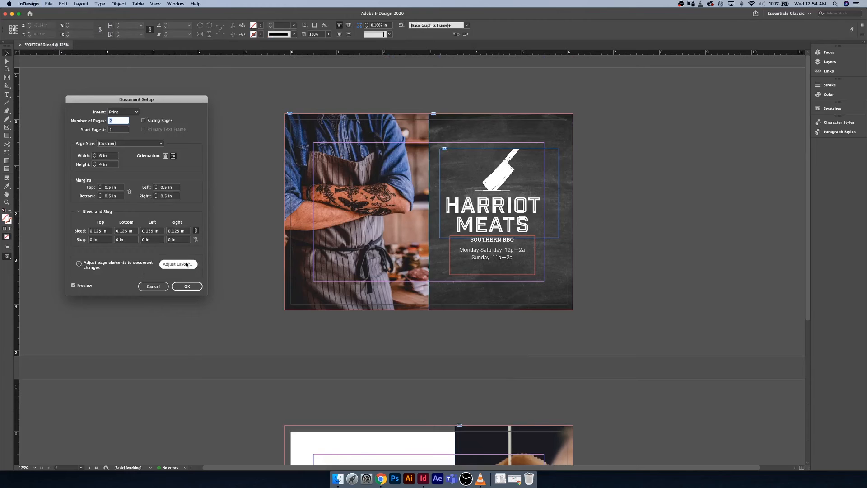
{"action": "left_click", "coordinate": [170, 266]}
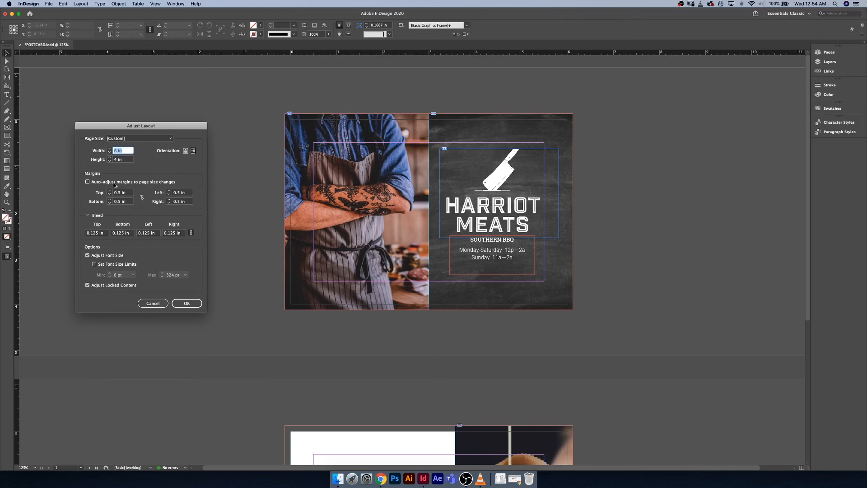
{"action": "left_click", "coordinate": [185, 152]}
{"action": "left_click", "coordinate": [185, 304]}
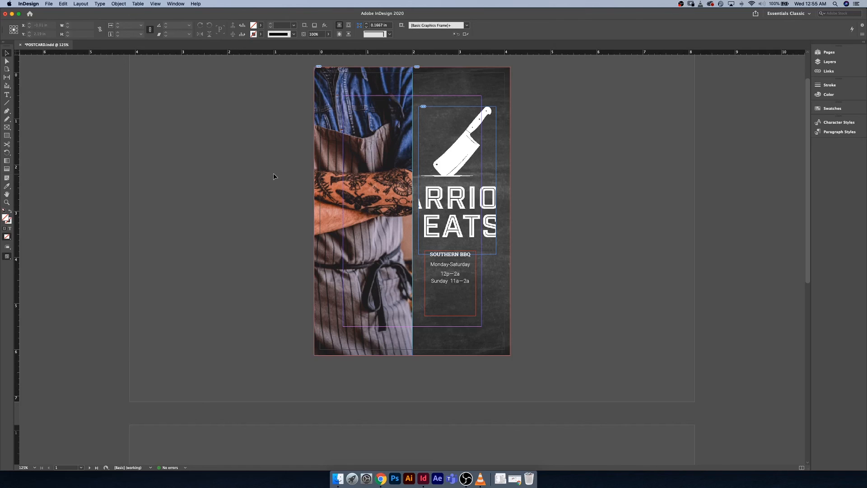
{"action": "key", "text": "super+z"}
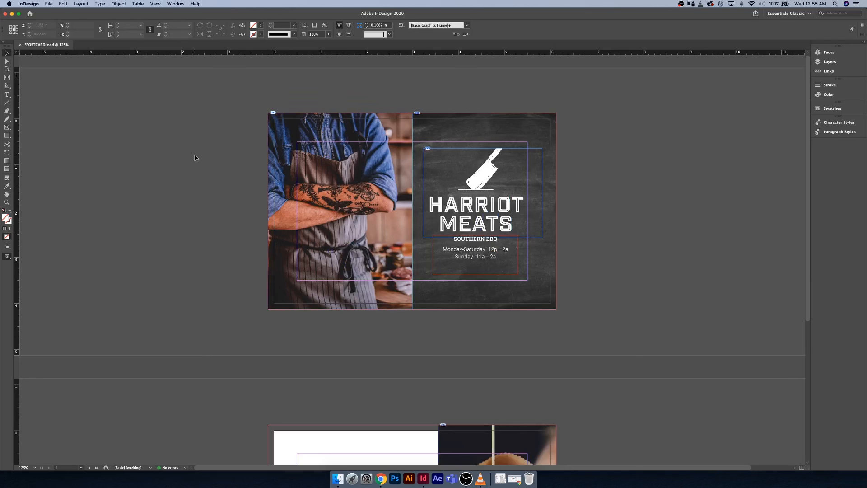